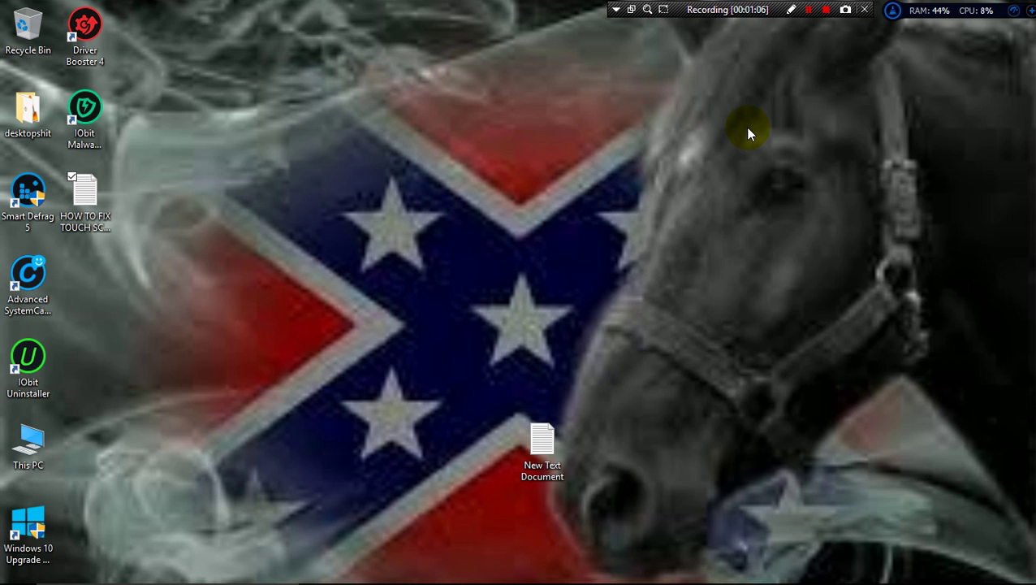
Bring up the desktop right-click menu and dismiss it.
{"action": "right_click", "coordinate": [706, 128]}
{"action": "mouse_move", "coordinate": [703, 140]}
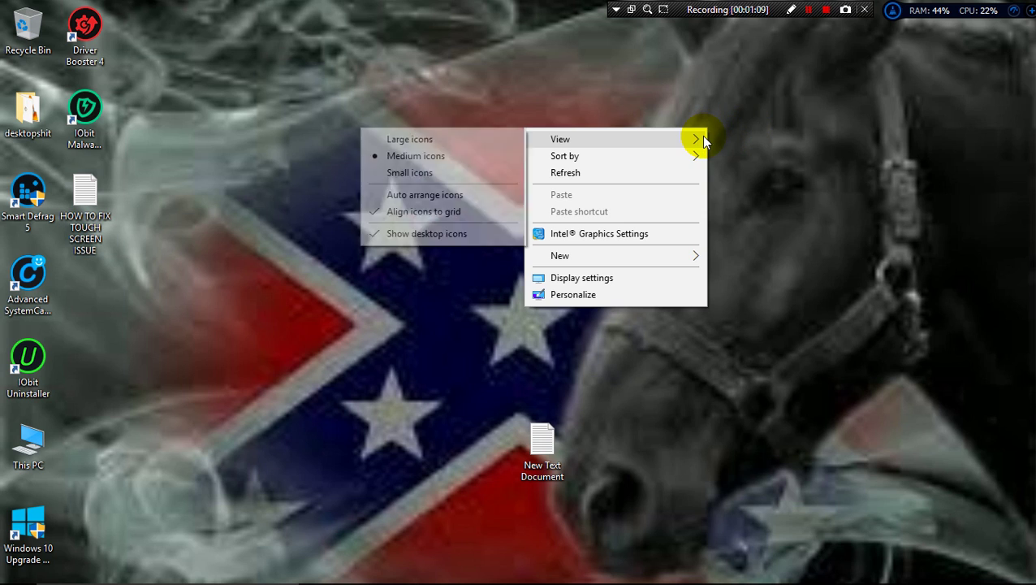
{"action": "left_click", "coordinate": [724, 295]}
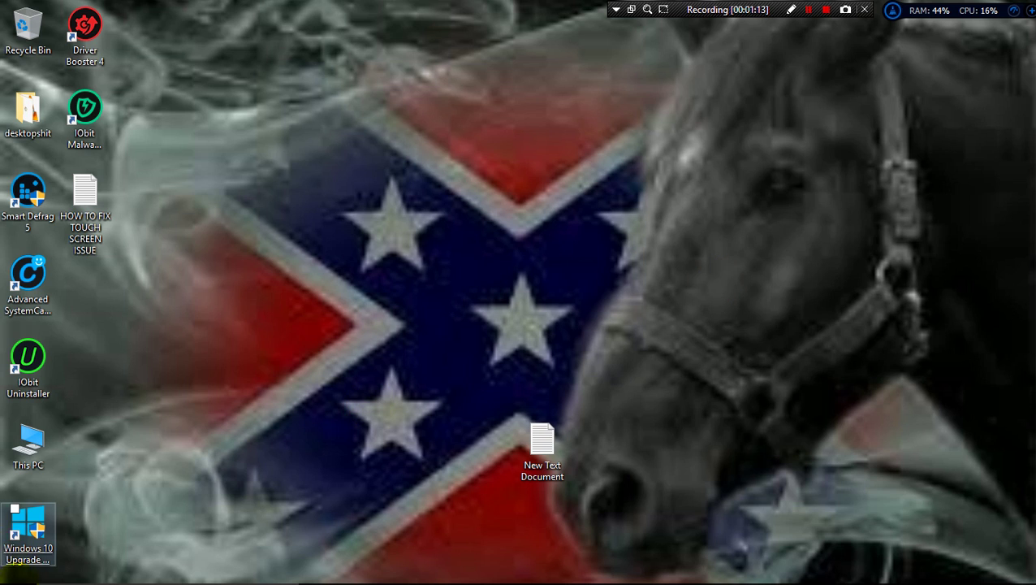
Enter 'DEVICE MANAGER' in Start search, correcting the mistyped letters.
{"action": "mouse_move", "coordinate": [21, 580]}
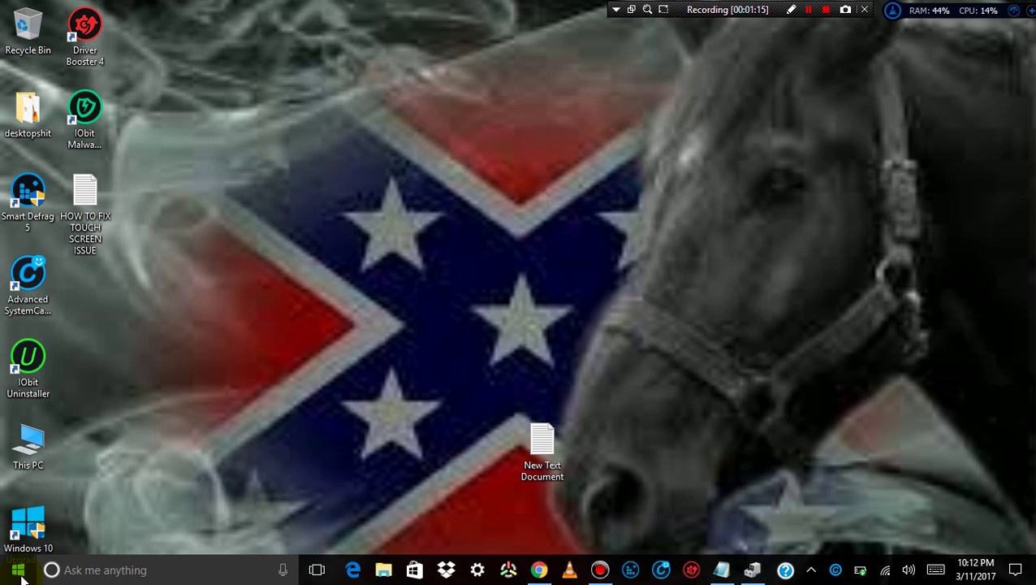
{"action": "left_click", "coordinate": [27, 572]}
{"action": "left_click", "coordinate": [104, 569]}
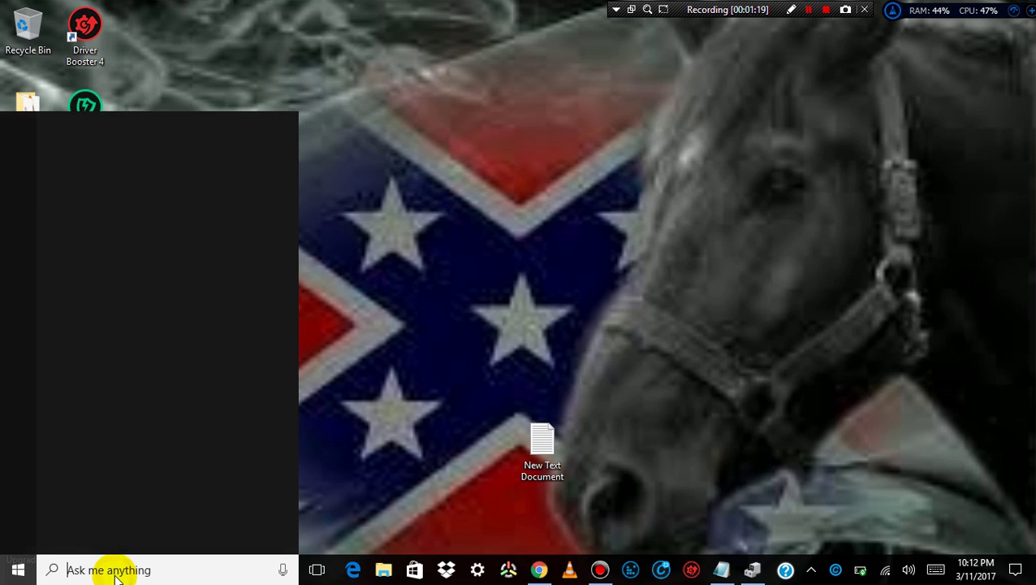
{"action": "type", "text": "DEIV"}
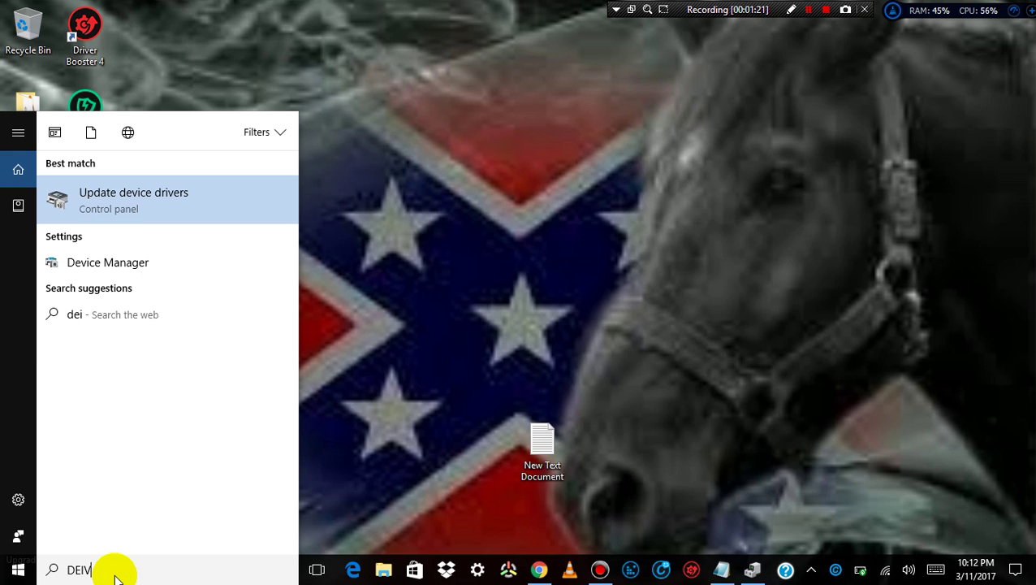
{"action": "key", "text": "BackSpace"}
{"action": "key", "text": "BackSpace"}
{"action": "type", "text": "I"}
{"action": "key", "text": "BackSpace"}
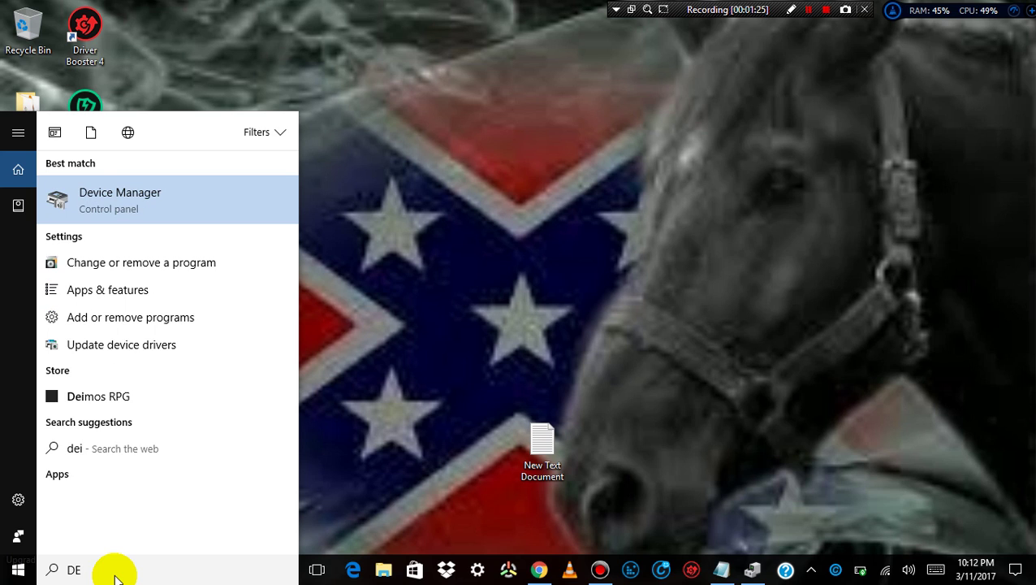
{"action": "type", "text": "VICE MANAGER"}
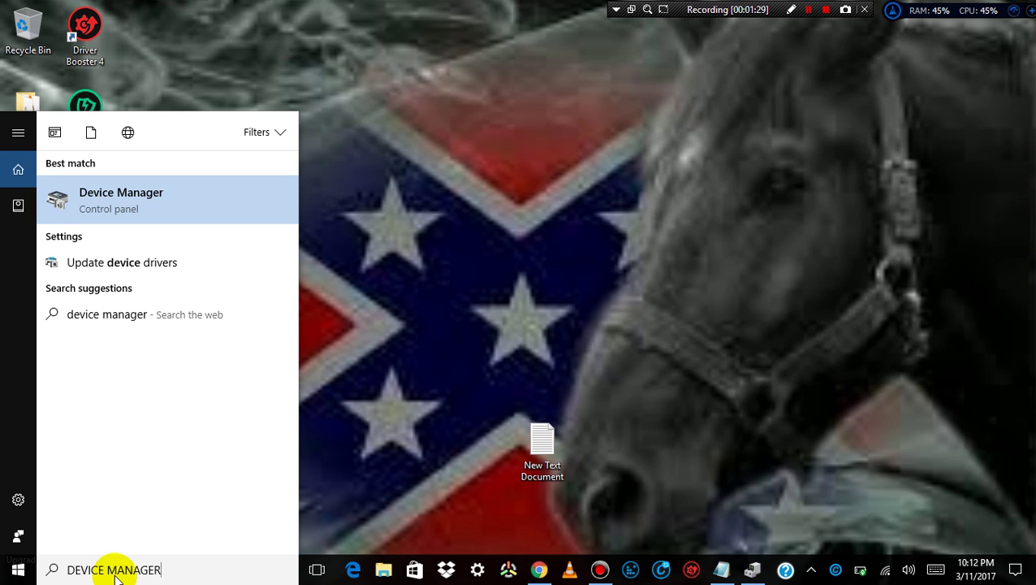
Launch Device Manager, expand Human Interface Devices and open the HID-compliant touch screen's Properties.
{"action": "left_click", "coordinate": [155, 201]}
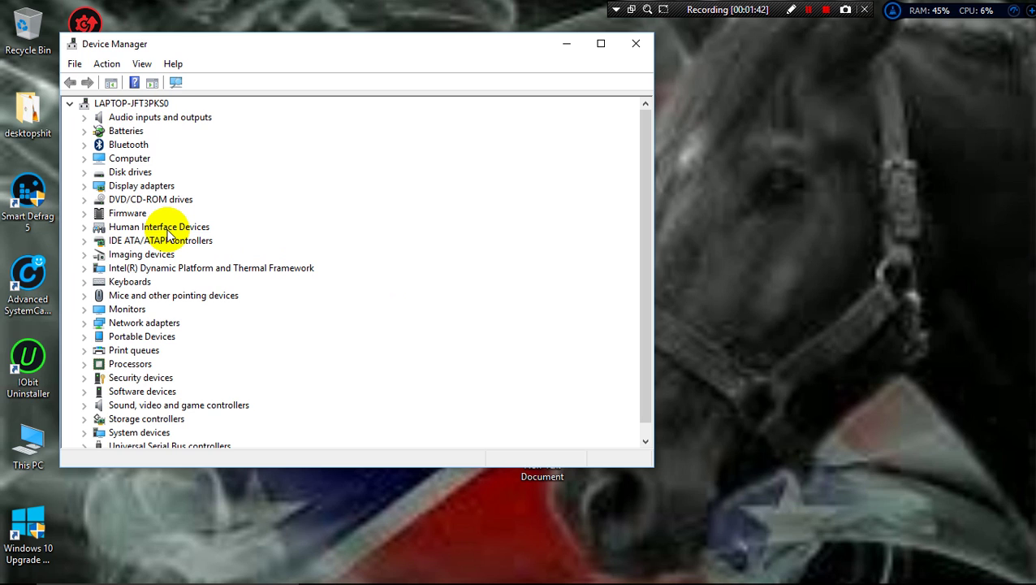
{"action": "double_click", "coordinate": [168, 229]}
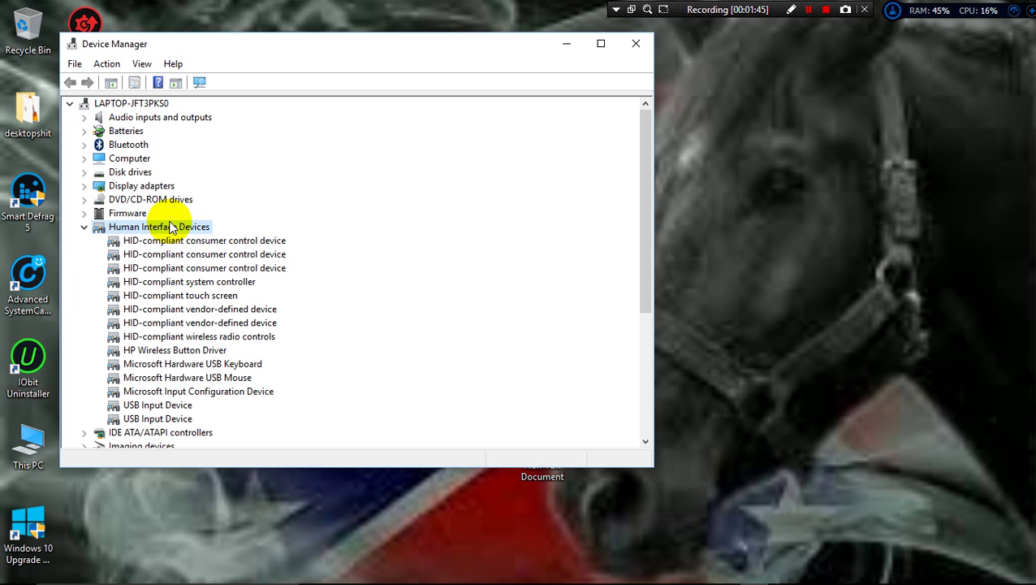
{"action": "left_click", "coordinate": [216, 298]}
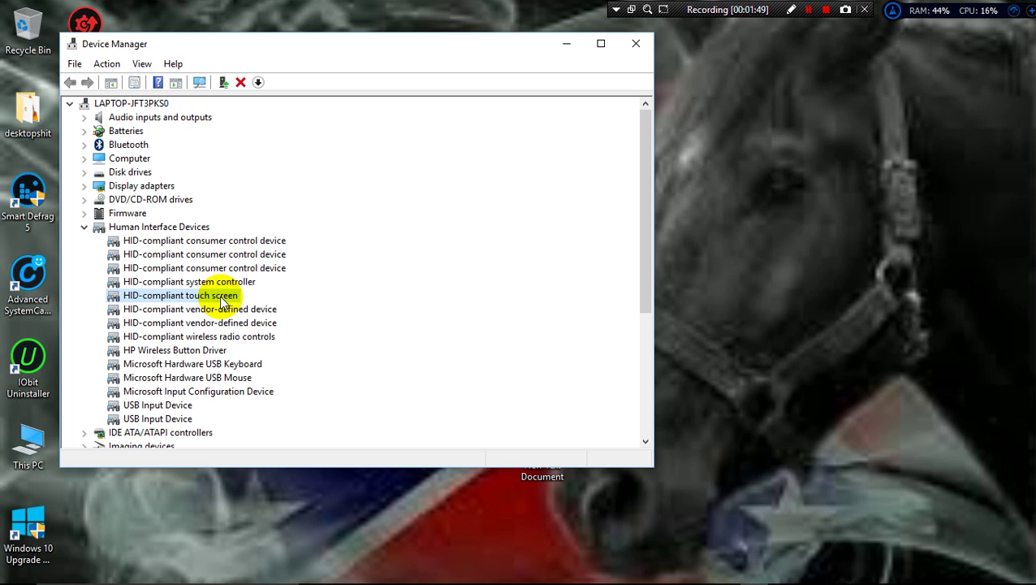
{"action": "right_click", "coordinate": [224, 299]}
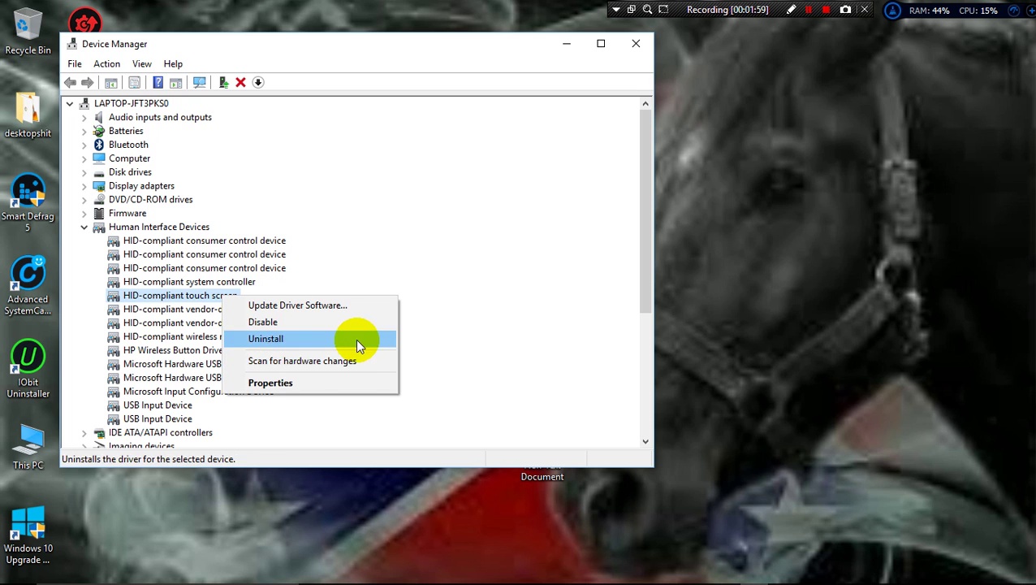
{"action": "left_click", "coordinate": [323, 382]}
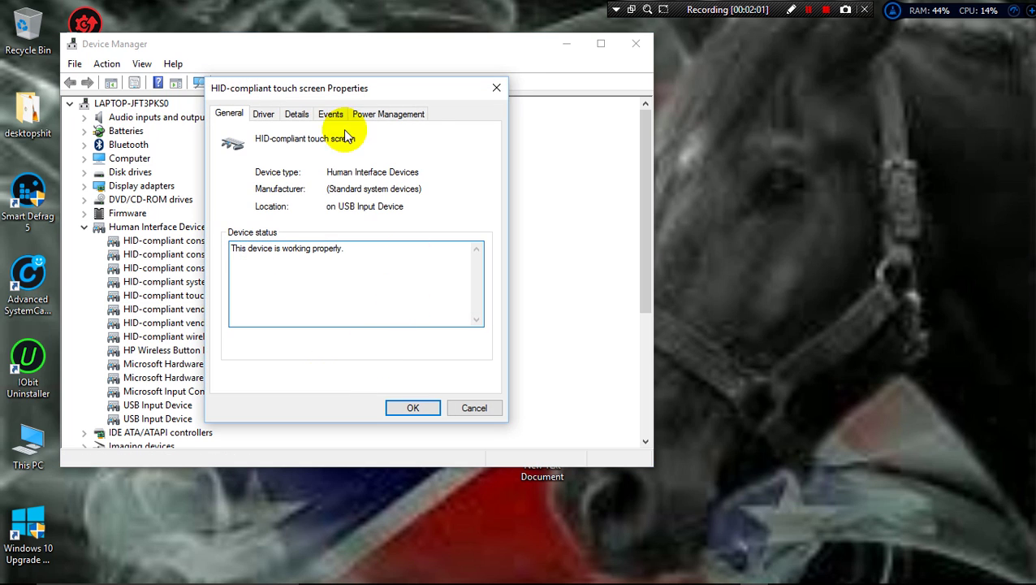
Close the touch screen Properties dialog and scroll down the device tree.
{"action": "left_click", "coordinate": [495, 88]}
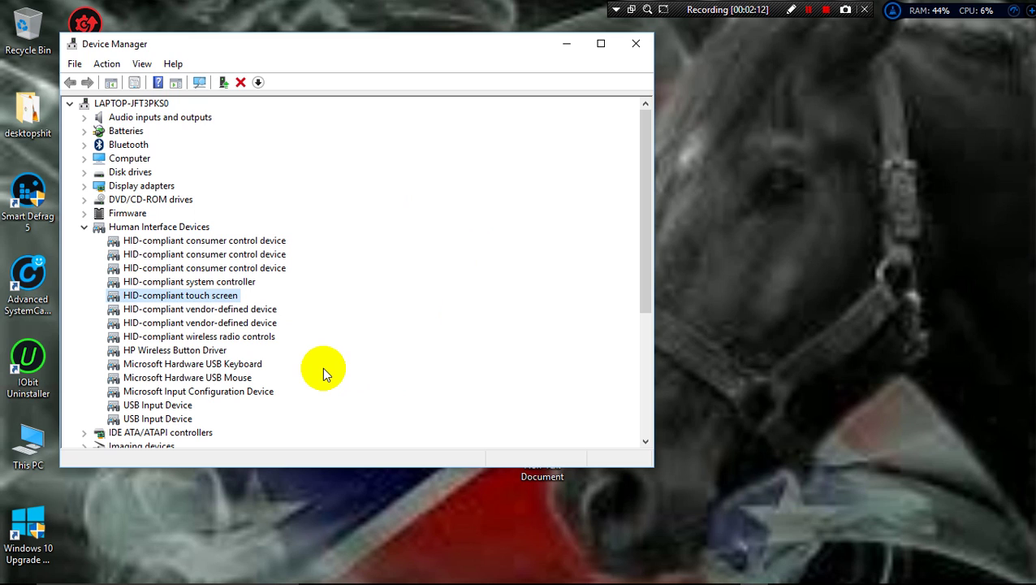
{"action": "scroll", "coordinate": [323, 370], "scroll_direction": "down", "scroll_amount": 1}
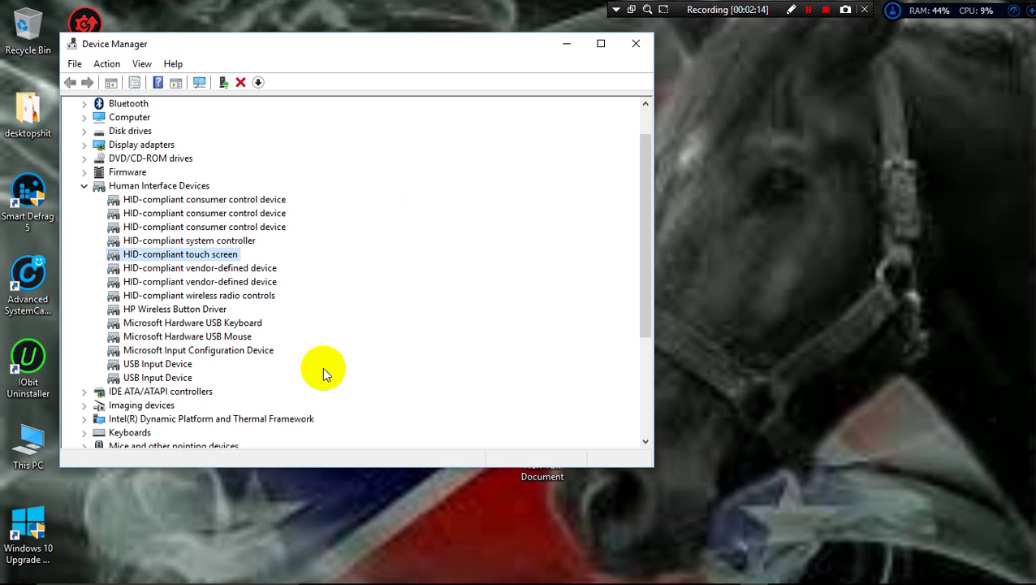
{"action": "scroll", "coordinate": [323, 369], "scroll_direction": "down", "scroll_amount": 2}
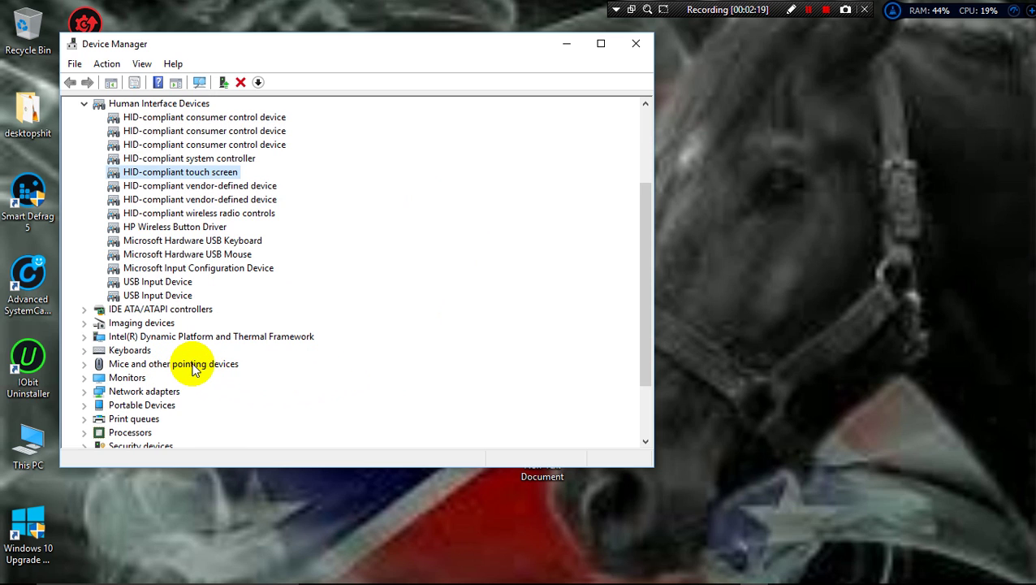
Check both USB Input Device context menus, then select Mice and other pointing devices.
{"action": "right_click", "coordinate": [182, 281]}
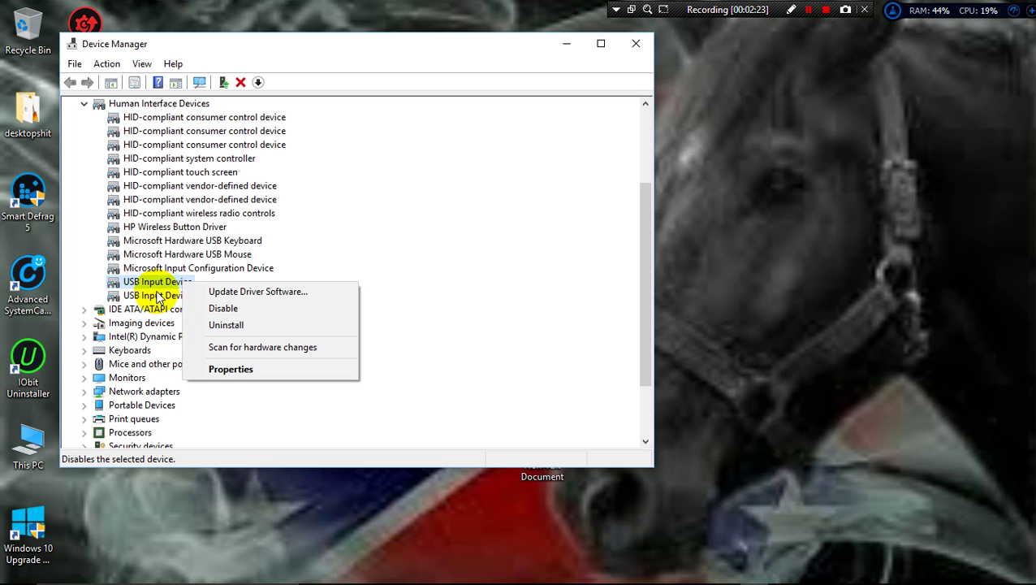
{"action": "right_click", "coordinate": [163, 297]}
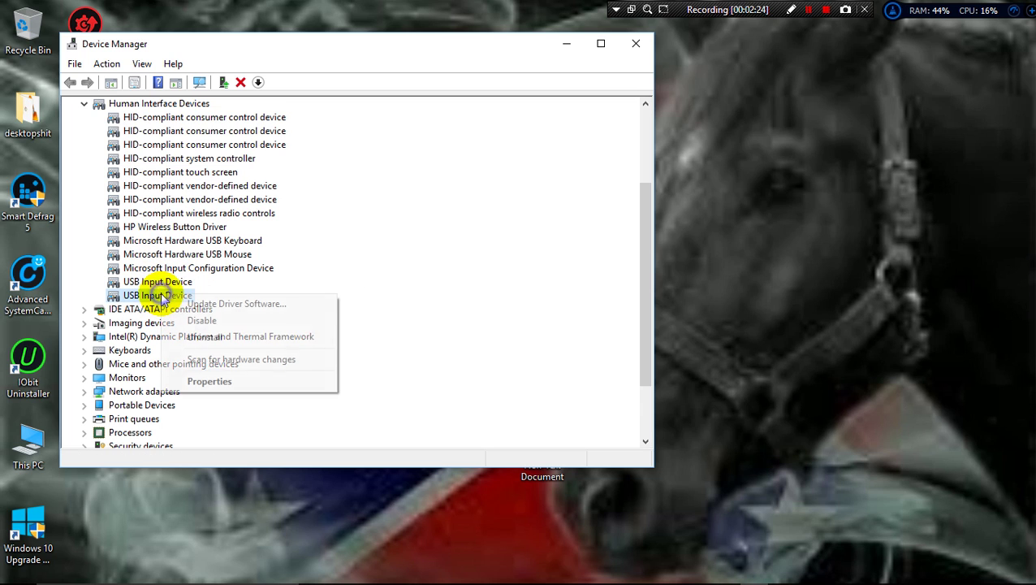
{"action": "left_click", "coordinate": [456, 448]}
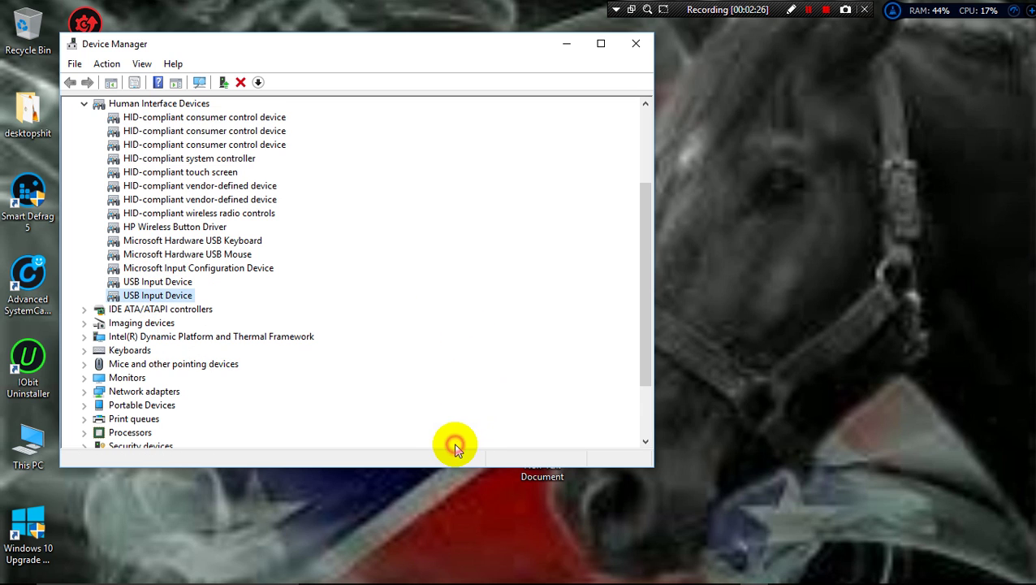
{"action": "left_click", "coordinate": [185, 365]}
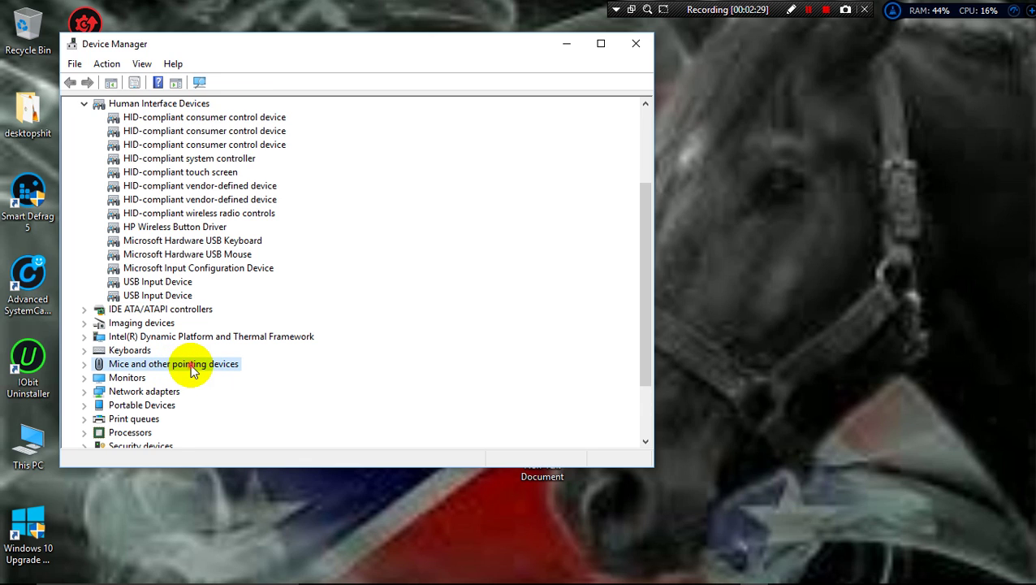
Expand Mice and other pointing devices, and look over the Action menu without choosing anything.
{"action": "double_click", "coordinate": [189, 369]}
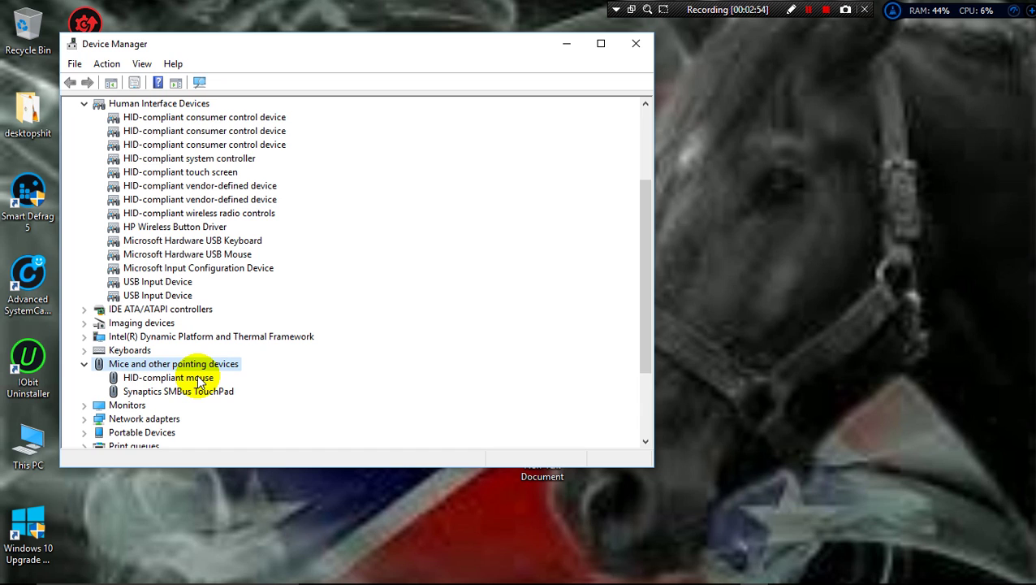
{"action": "left_click", "coordinate": [104, 65]}
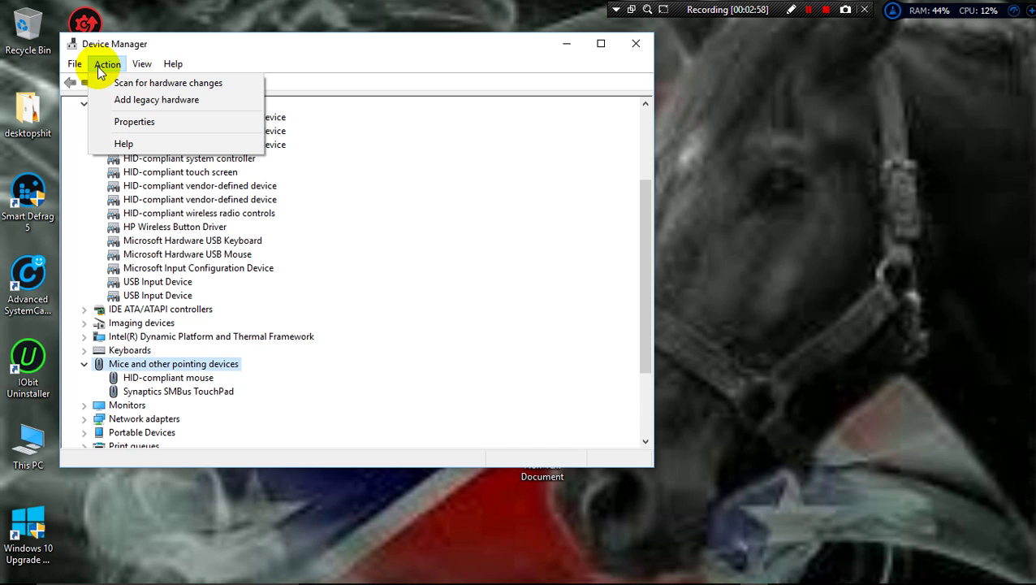
{"action": "left_click", "coordinate": [420, 63]}
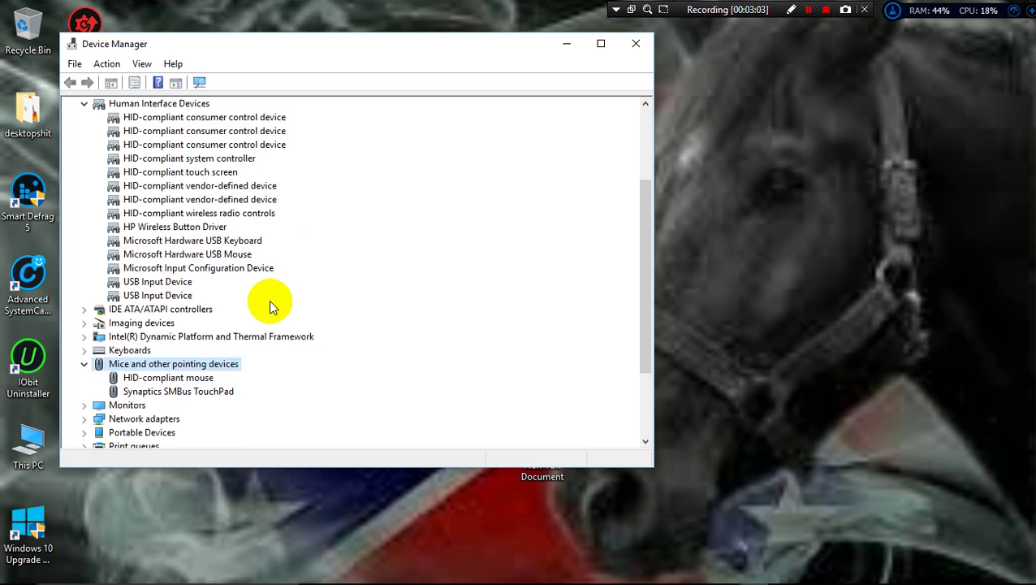
{"action": "scroll", "coordinate": [273, 303], "scroll_direction": "up", "scroll_amount": 2}
Select the HID-compliant touch screen under Human Interface Devices and bring up its context menu.
{"action": "left_click", "coordinate": [162, 186]}
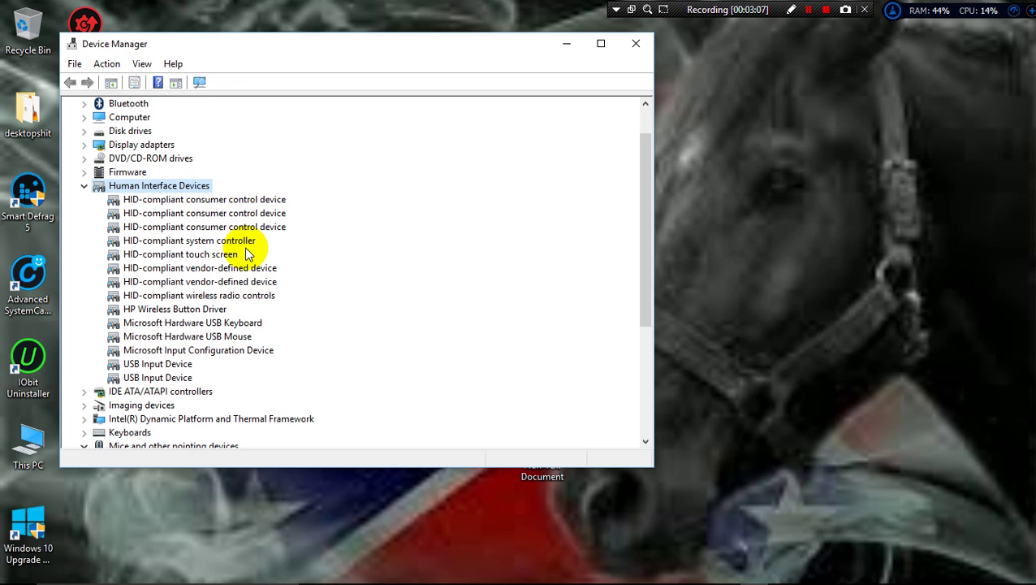
{"action": "left_click", "coordinate": [209, 255]}
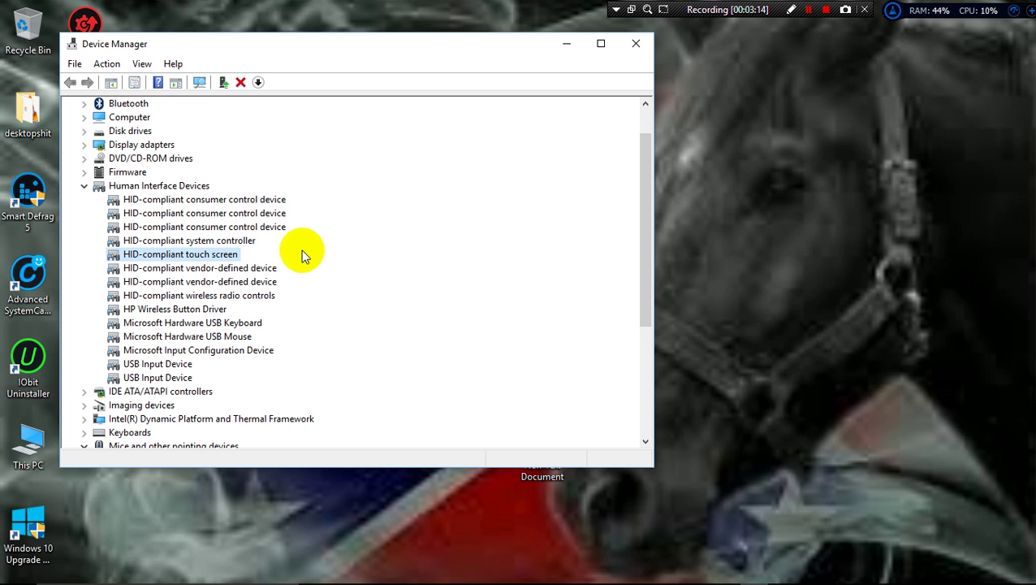
{"action": "right_click", "coordinate": [172, 258]}
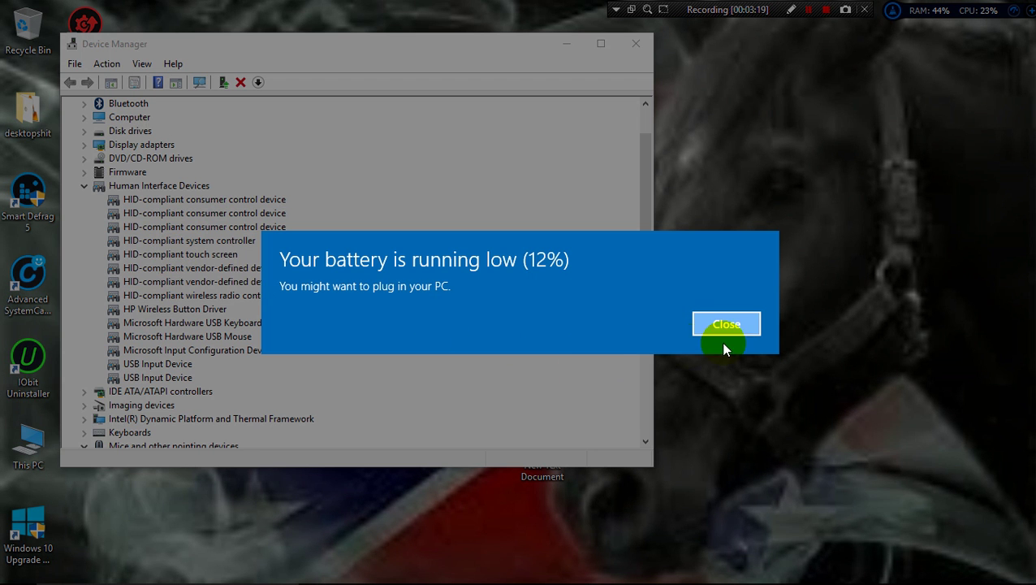
Dismiss the 12% battery warning, then review the touch screen's context menu and Action menu.
{"action": "left_click", "coordinate": [728, 325]}
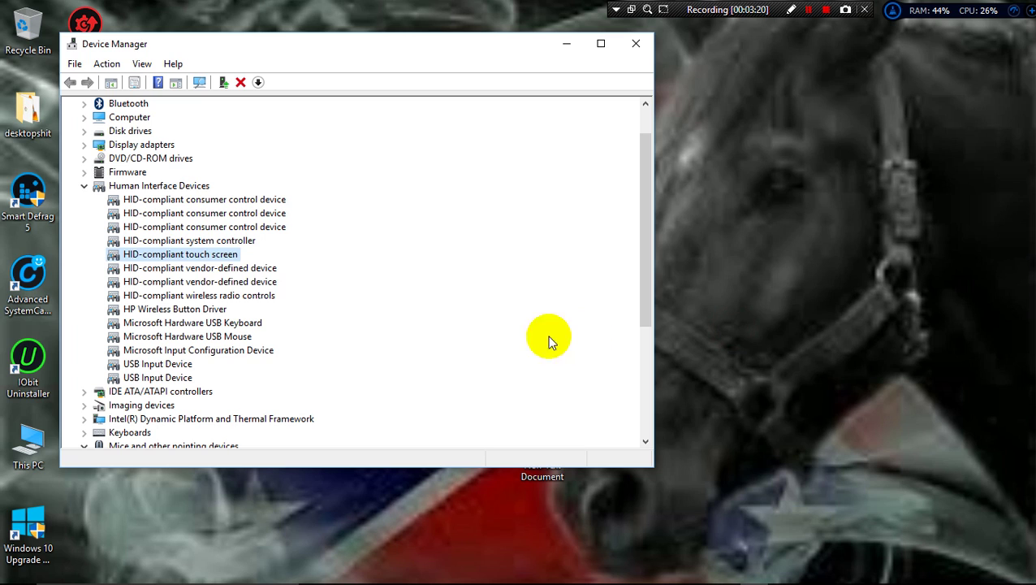
{"action": "right_click", "coordinate": [187, 253]}
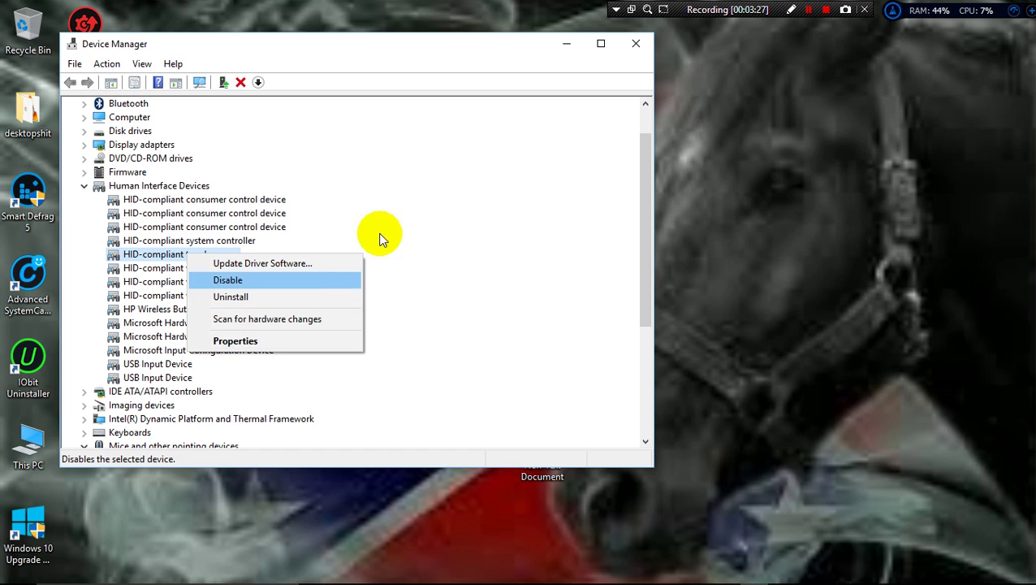
{"action": "left_click", "coordinate": [287, 49]}
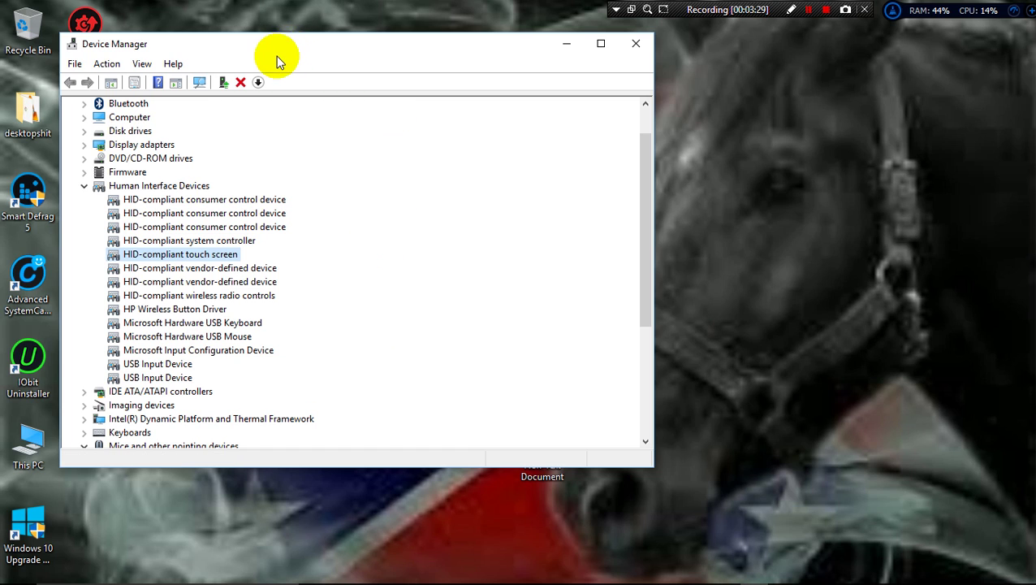
{"action": "left_click", "coordinate": [96, 68]}
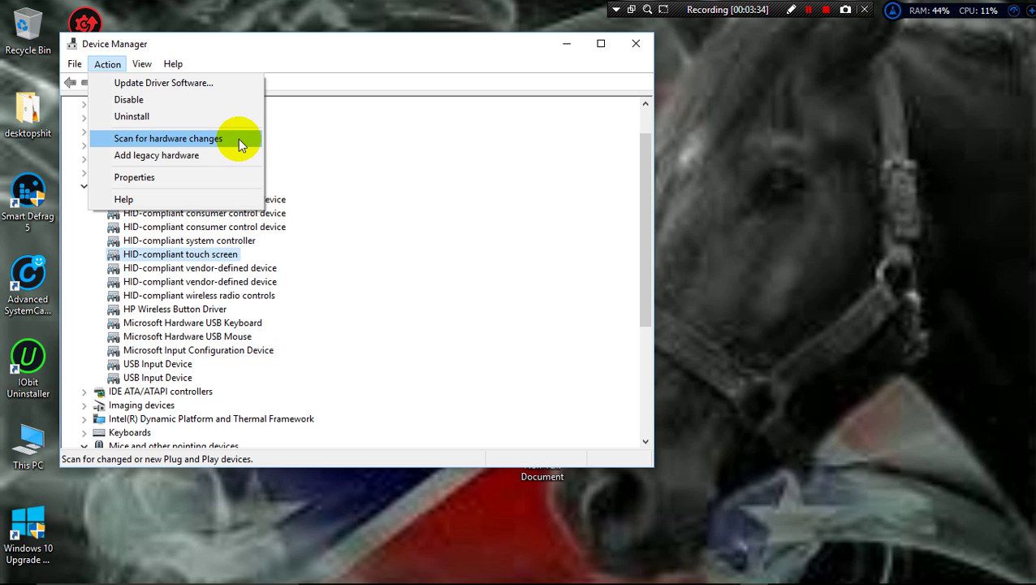
{"action": "left_click", "coordinate": [450, 63]}
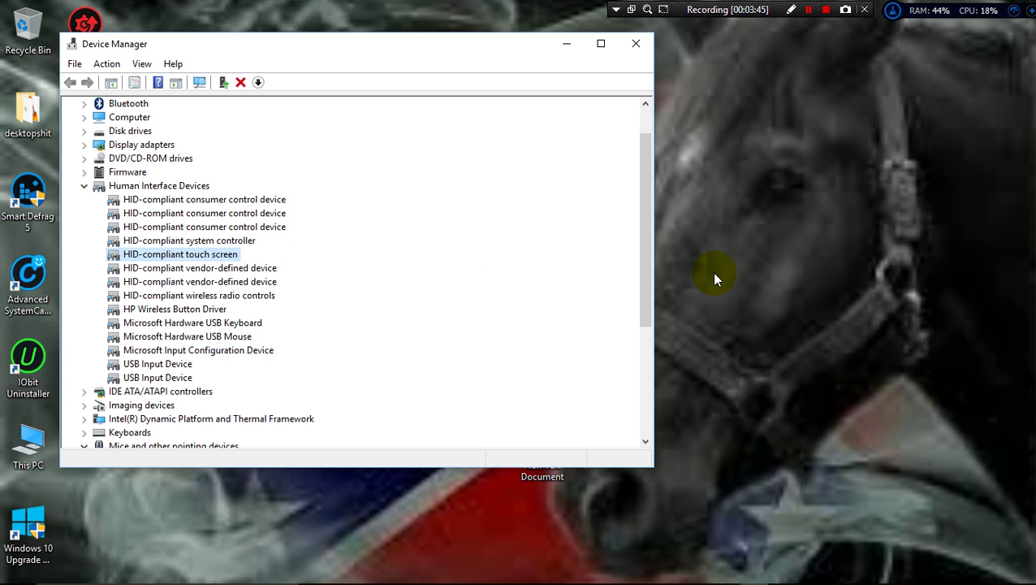
{"action": "scroll", "coordinate": [643, 275], "scroll_direction": "up", "scroll_amount": 1}
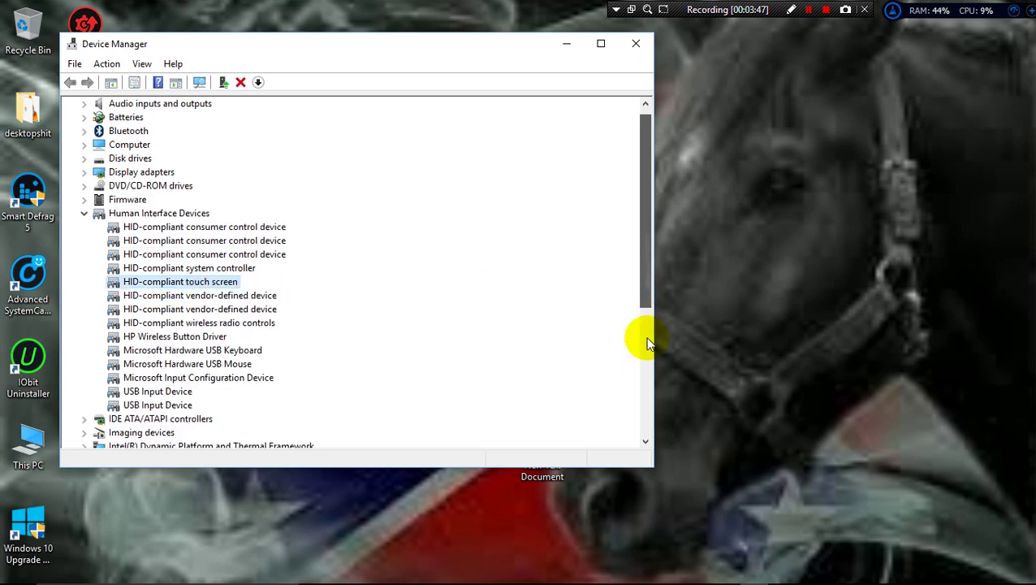
{"action": "scroll", "coordinate": [644, 332], "scroll_direction": "down", "scroll_amount": 4}
{"action": "scroll", "coordinate": [637, 390], "scroll_direction": "up", "scroll_amount": 1}
{"action": "scroll", "coordinate": [636, 390], "scroll_direction": "up", "scroll_amount": 4}
{"action": "scroll", "coordinate": [641, 308], "scroll_direction": "down", "scroll_amount": 6}
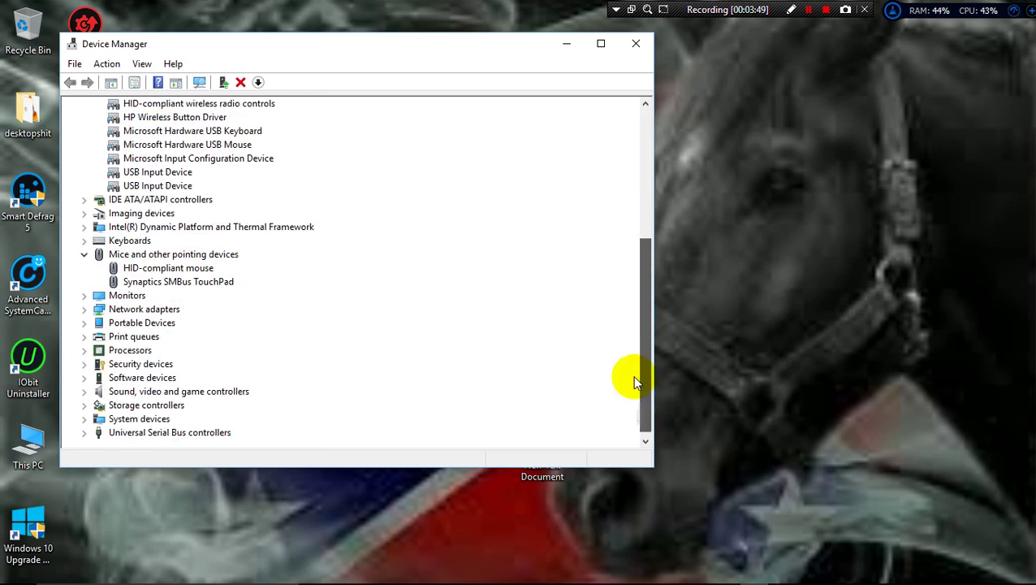
{"action": "scroll", "coordinate": [625, 406], "scroll_direction": "up", "scroll_amount": 6}
{"action": "scroll", "coordinate": [638, 325], "scroll_direction": "down", "scroll_amount": 6}
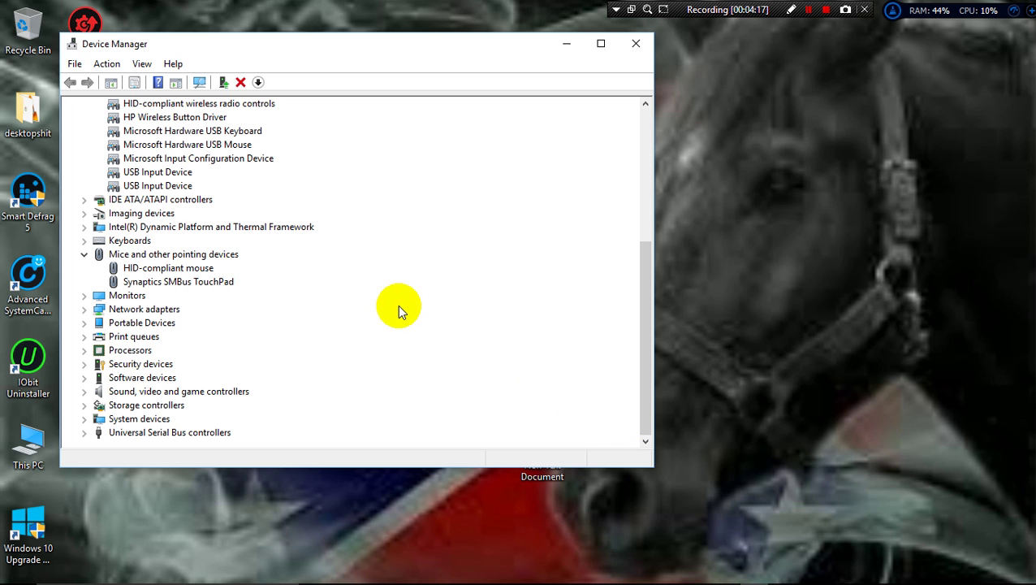
{"action": "left_click", "coordinate": [20, 571]}
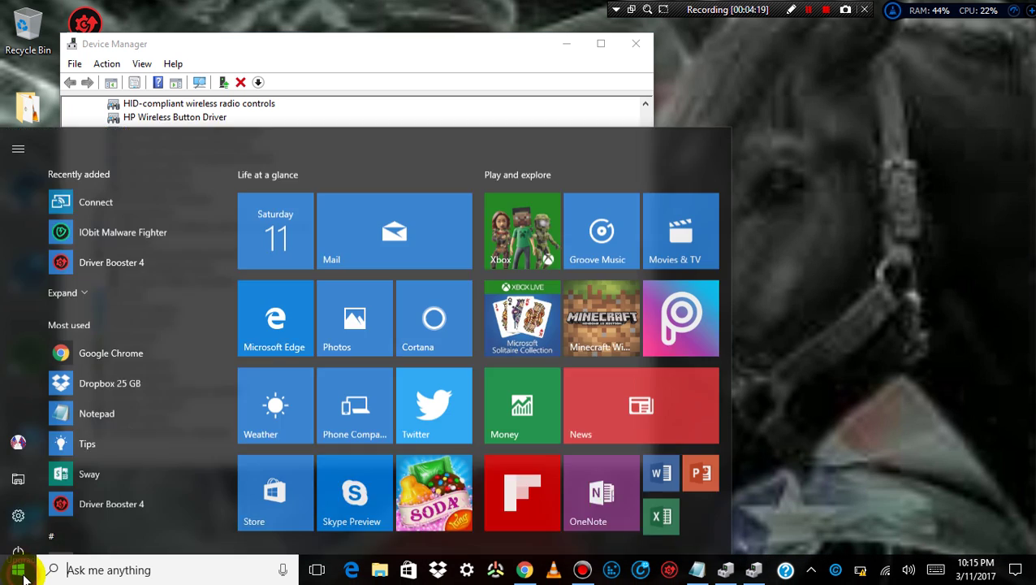
{"action": "left_click", "coordinate": [127, 570]}
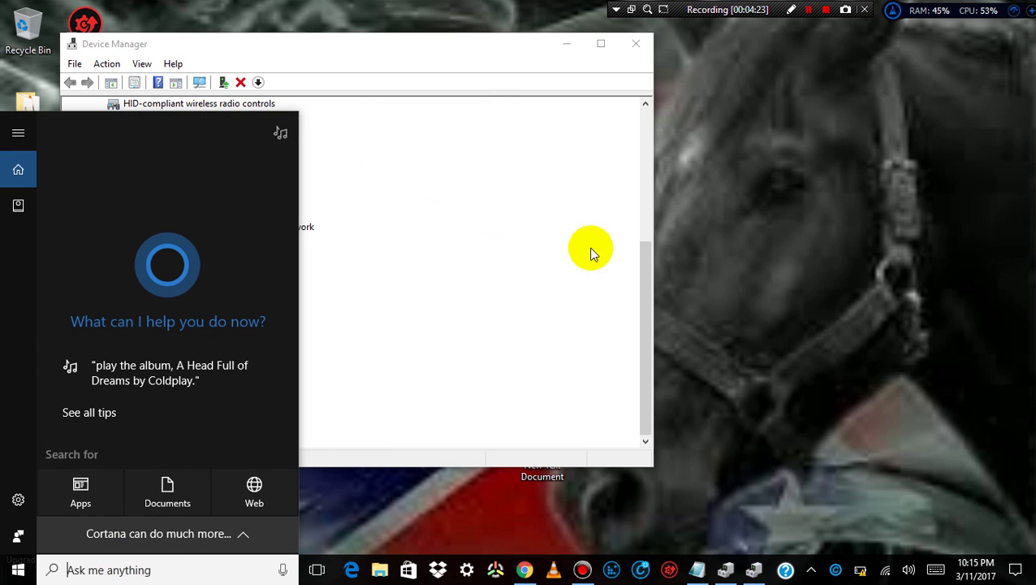
{"action": "left_click", "coordinate": [412, 51]}
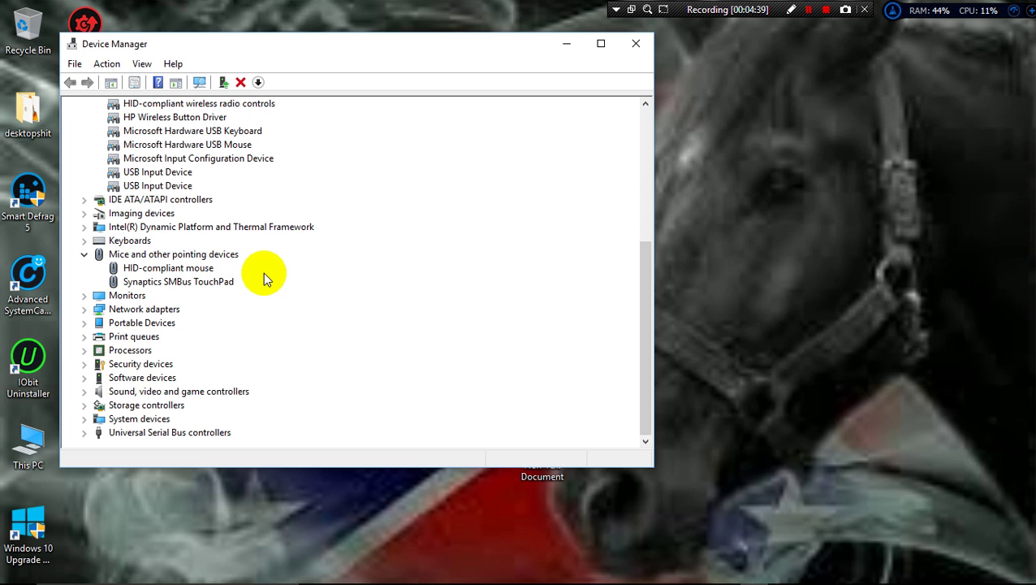
{"action": "scroll", "coordinate": [243, 243], "scroll_direction": "up", "scroll_amount": 3}
{"action": "left_click", "coordinate": [106, 64]}
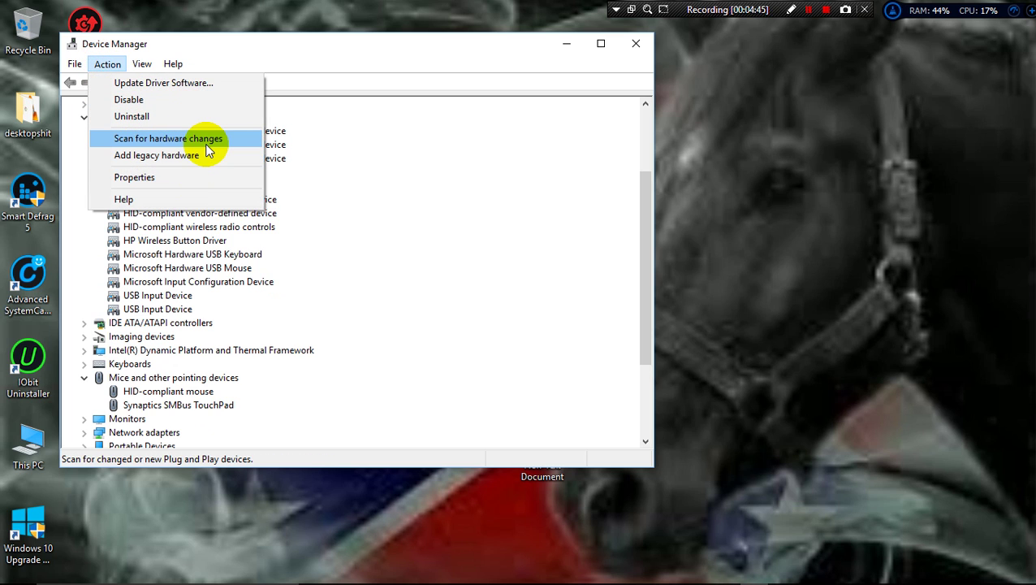
{"action": "left_click", "coordinate": [347, 72]}
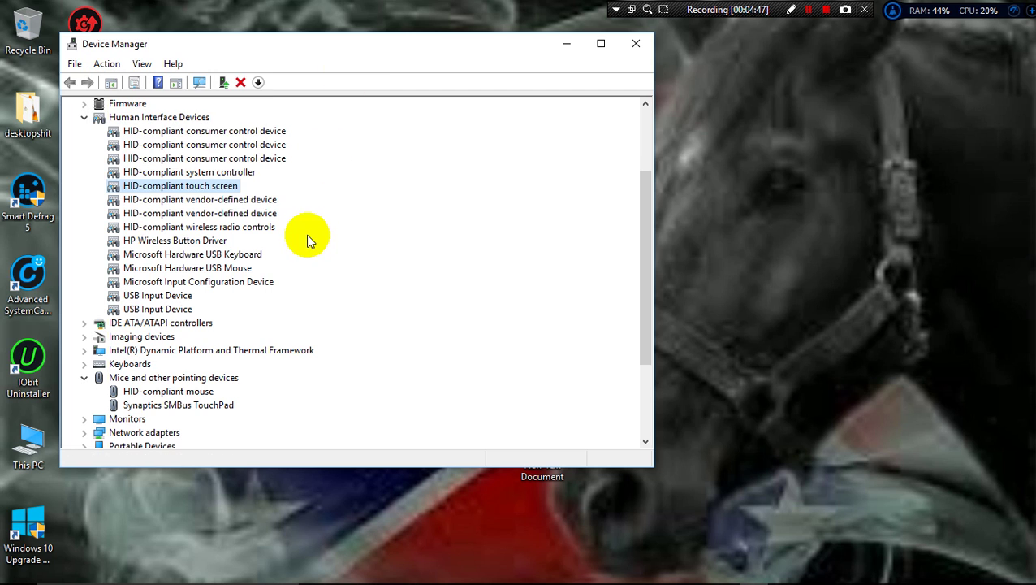
{"action": "scroll", "coordinate": [308, 238], "scroll_direction": "up", "scroll_amount": 1}
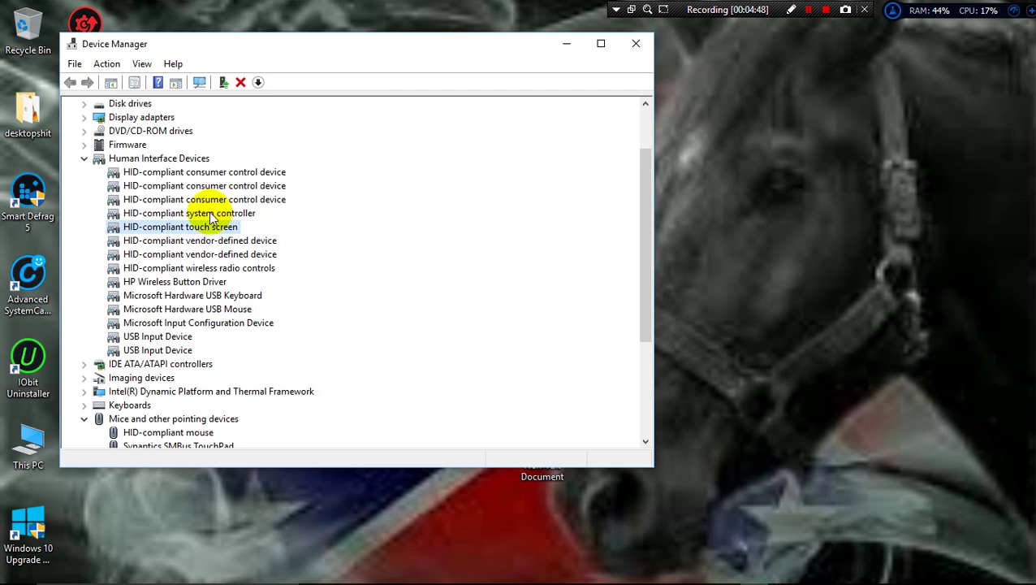
{"action": "left_click", "coordinate": [159, 160]}
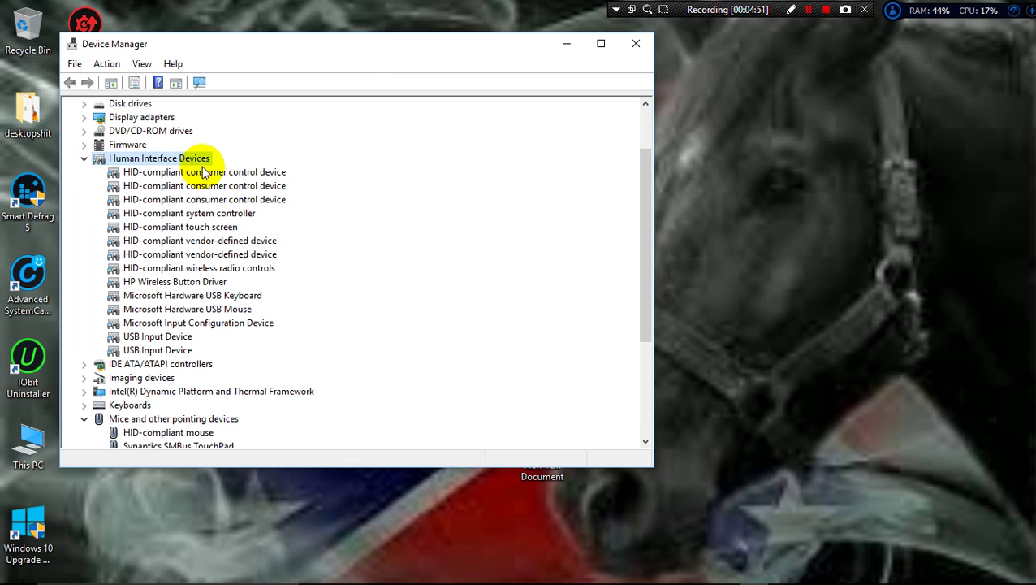
{"action": "left_click", "coordinate": [208, 227]}
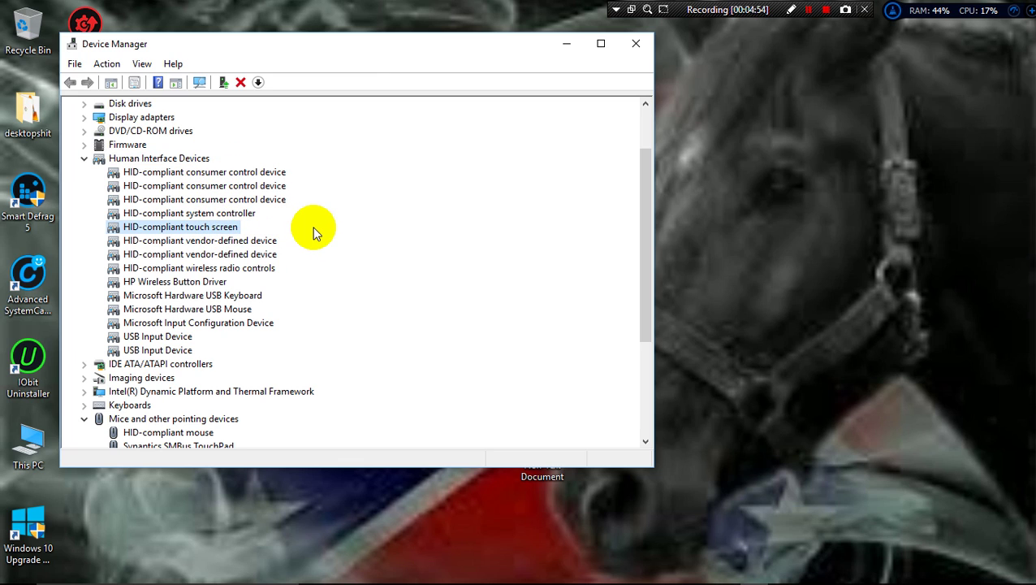
{"action": "right_click", "coordinate": [231, 235]}
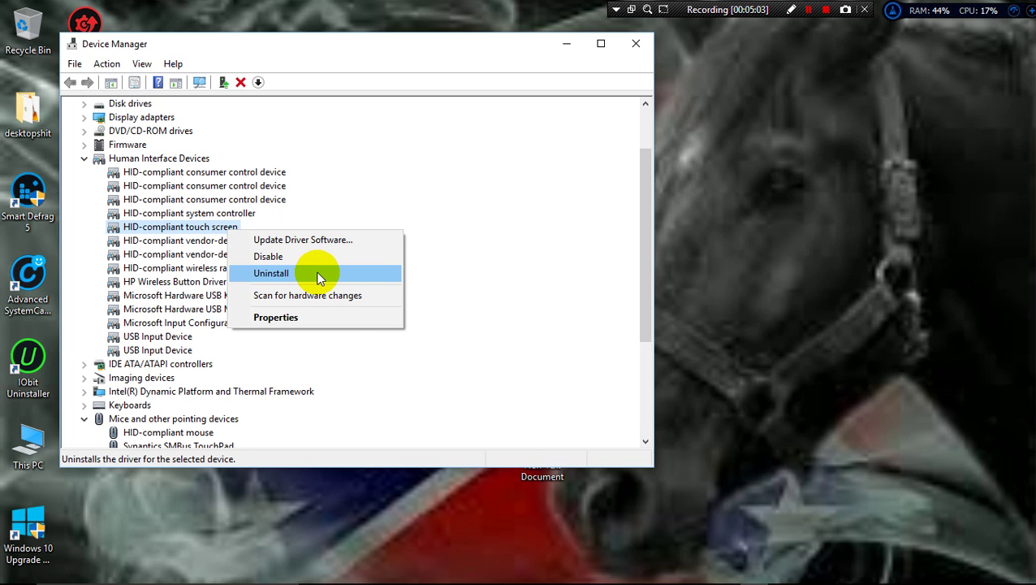
{"action": "left_click", "coordinate": [315, 57]}
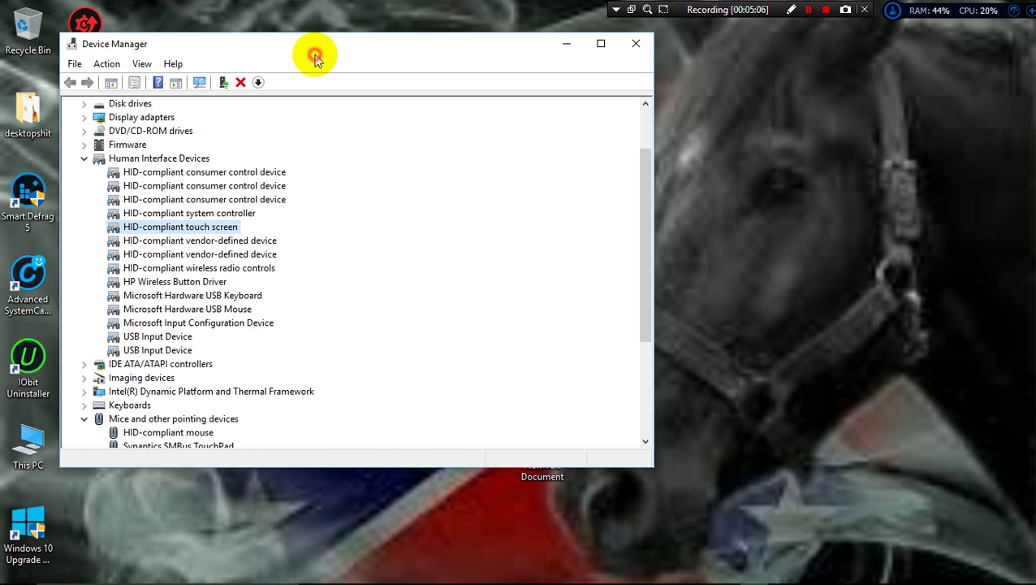
{"action": "left_click", "coordinate": [99, 65]}
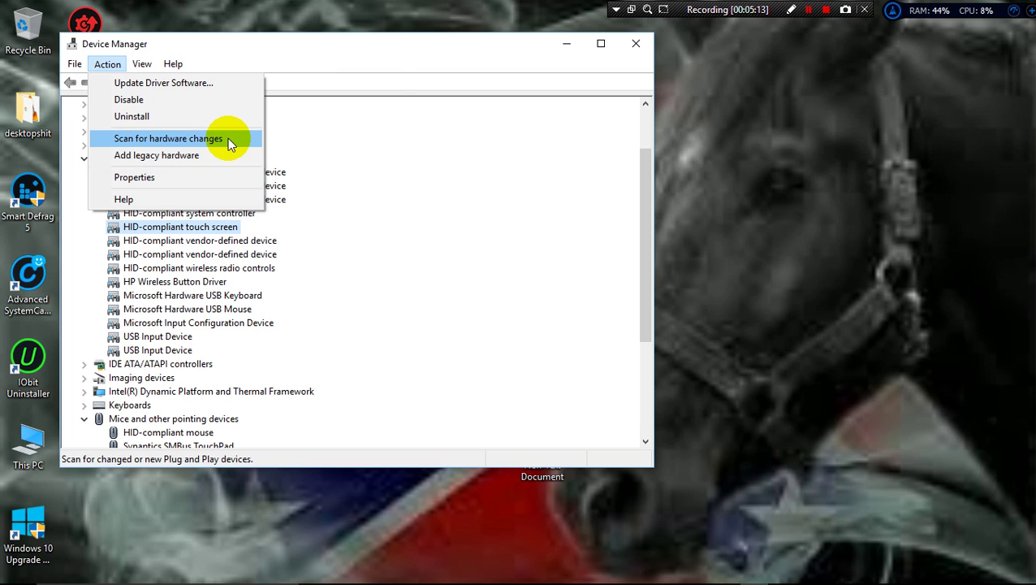
{"action": "left_click", "coordinate": [384, 65]}
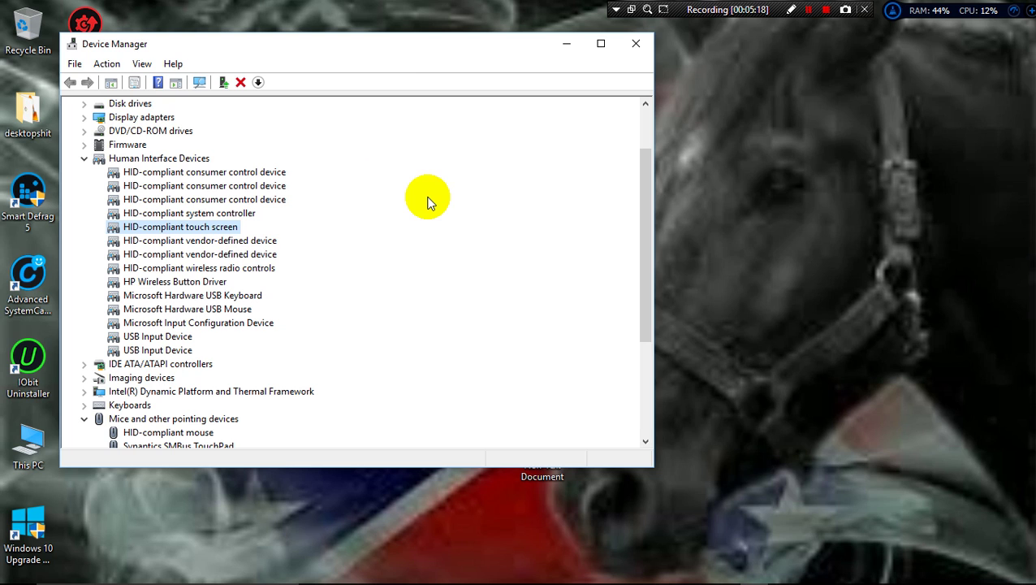
Widen the Device Manager window by dragging its right edge, and return the device list to the top.
{"action": "left_click_drag", "start_coordinate": [652, 200], "coordinate": [711, 229]}
{"action": "scroll", "coordinate": [696, 284], "scroll_direction": "up", "scroll_amount": 1}
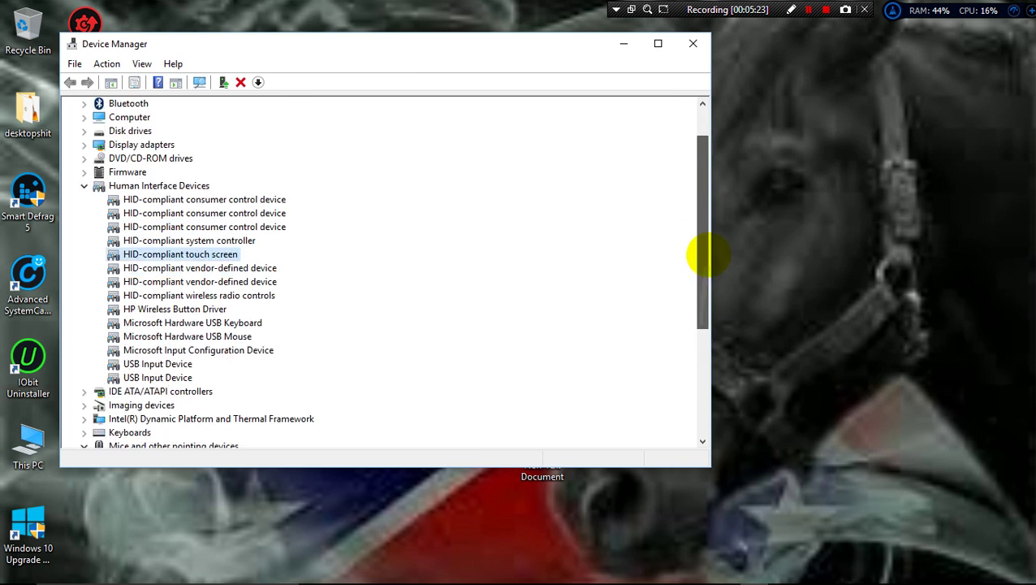
{"action": "scroll", "coordinate": [691, 288], "scroll_direction": "down", "scroll_amount": 3}
{"action": "scroll", "coordinate": [687, 377], "scroll_direction": "down", "scroll_amount": 2}
{"action": "scroll", "coordinate": [698, 353], "scroll_direction": "up", "scroll_amount": 5}
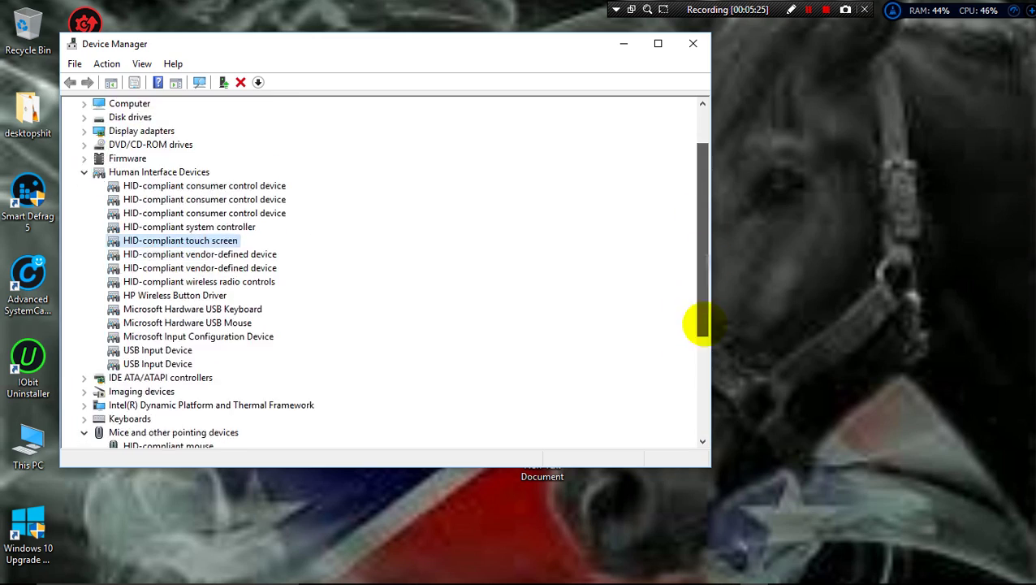
{"action": "scroll", "coordinate": [702, 309], "scroll_direction": "down", "scroll_amount": 4}
{"action": "scroll", "coordinate": [690, 182], "scroll_direction": "up", "scroll_amount": 1}
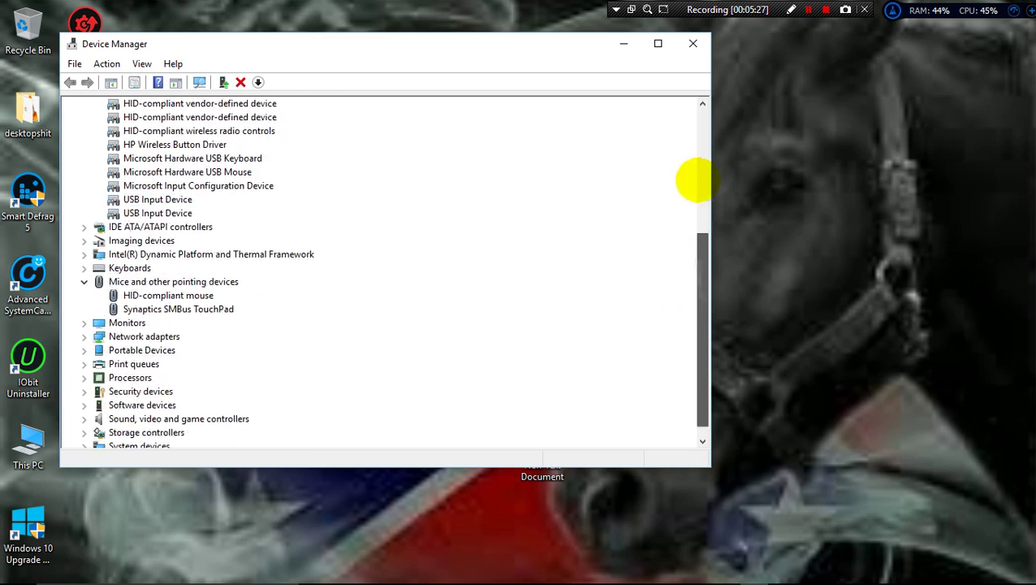
{"action": "left_click_drag", "start_coordinate": [695, 229], "coordinate": [697, 128]}
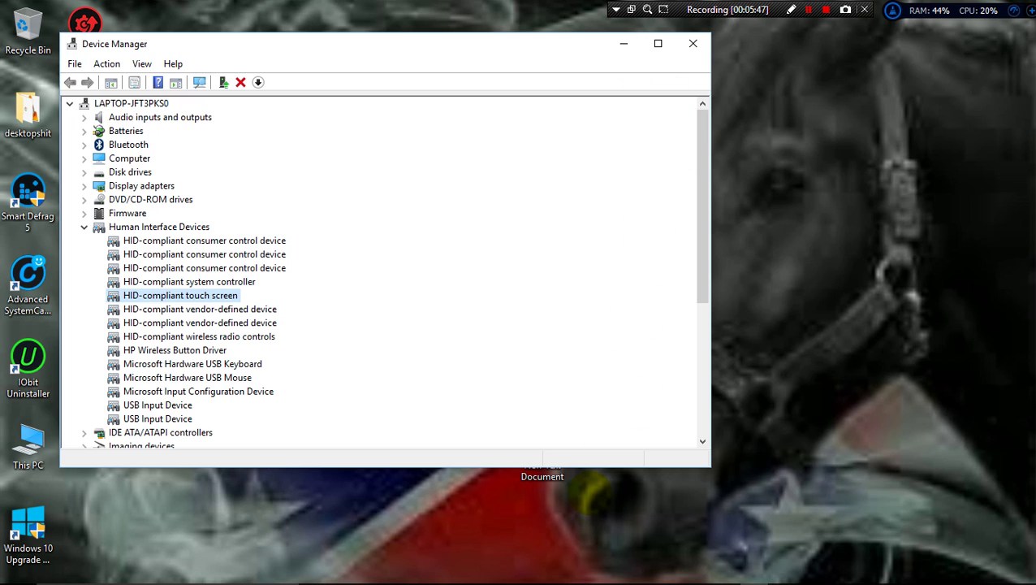
Show the taskbar preview of the HOW TO FIX TOUCH SCREEN Notepad window.
{"action": "mouse_move", "coordinate": [697, 569]}
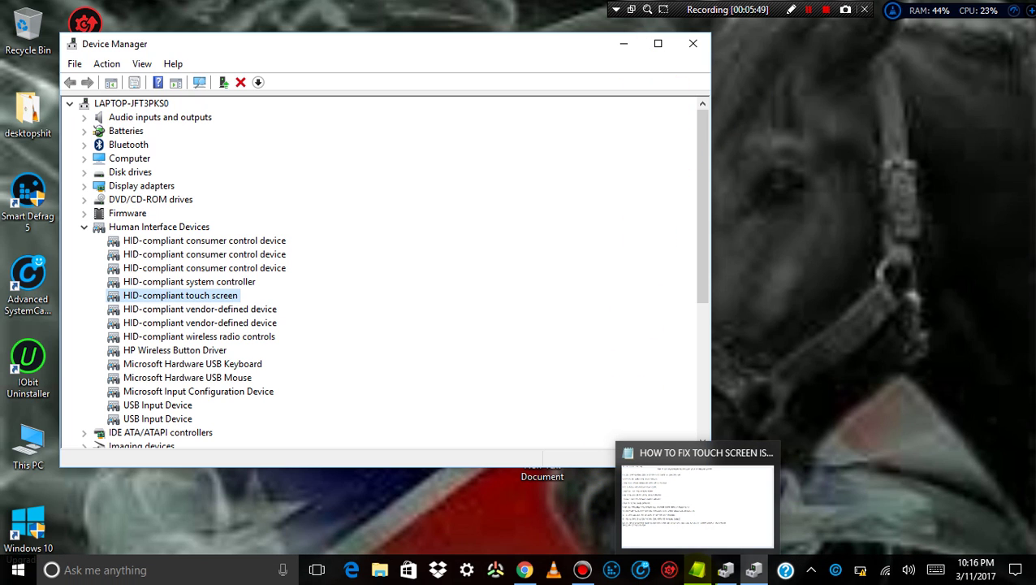